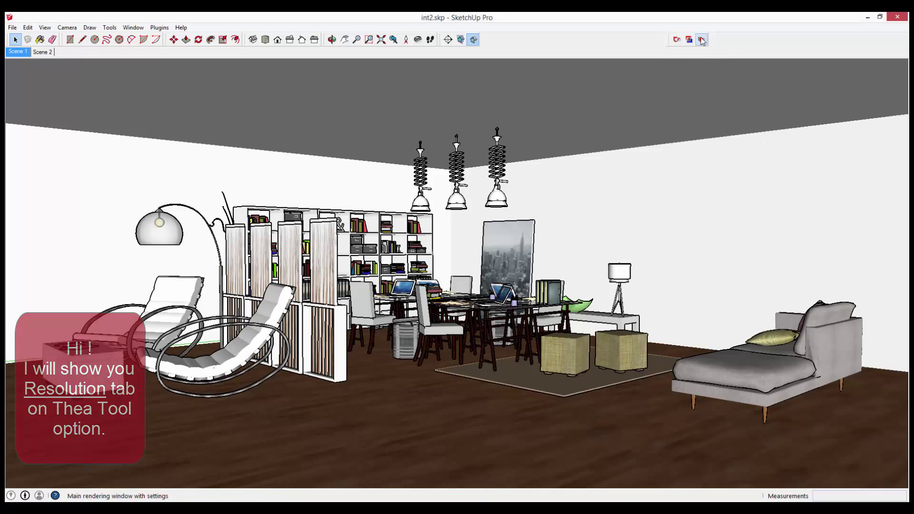
- Open the Thea Tool dialog on its Camera tab, showing 1000 × 744 at 4:3
click(676, 40)
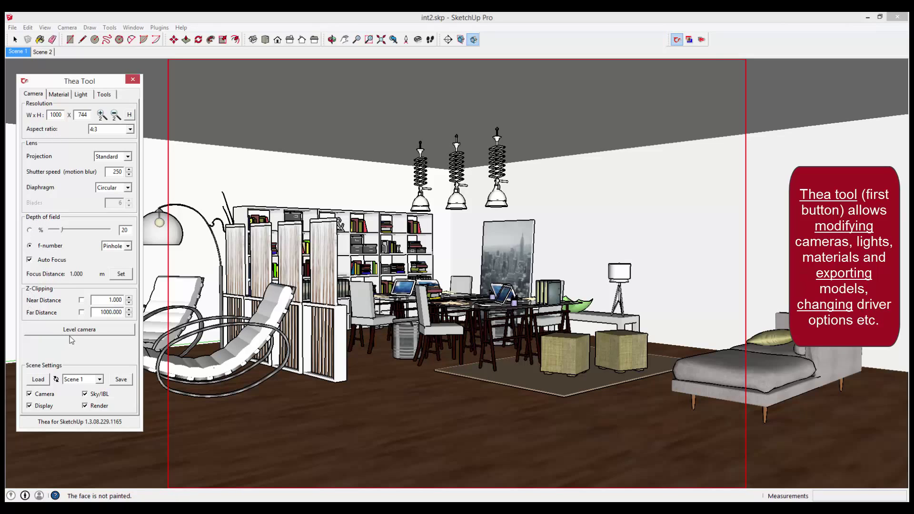
- Browse the Thea Tool's Material, Light and Tools tabs and their scene lists without changing anything
click(60, 95)
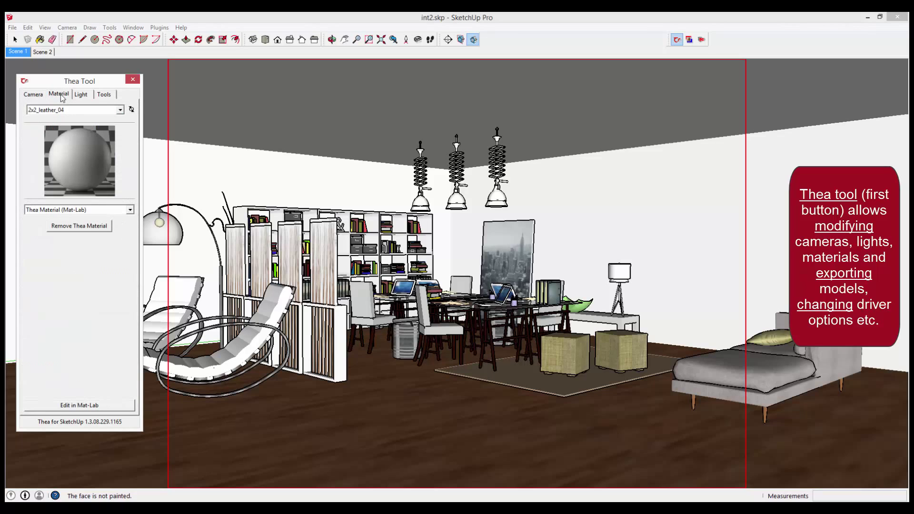
click(110, 111)
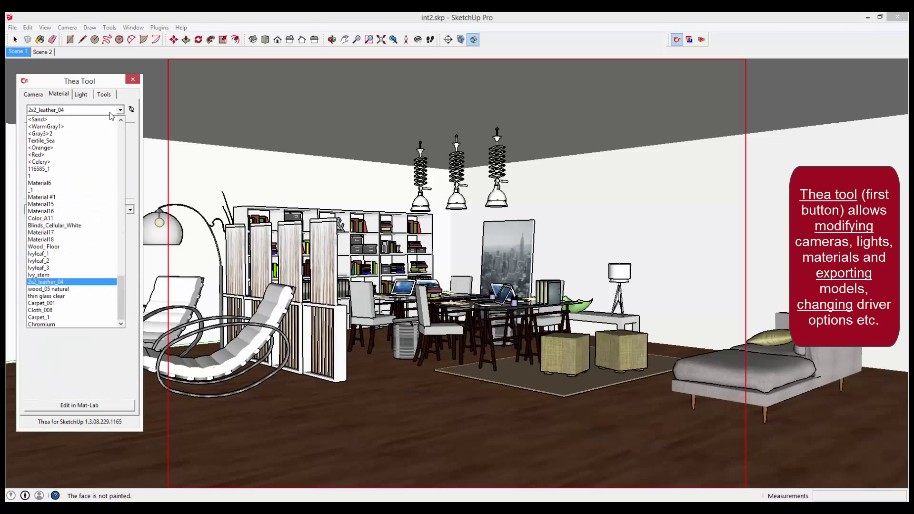
click(110, 114)
click(81, 95)
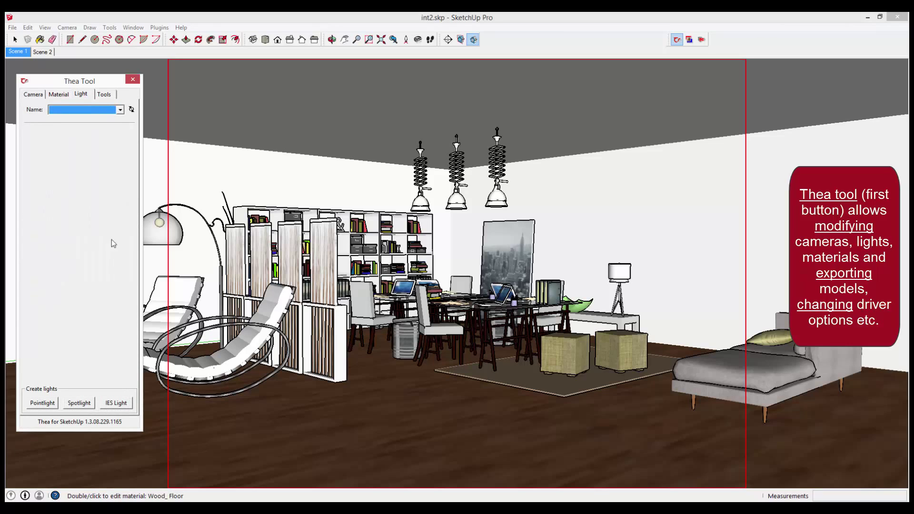
click(120, 109)
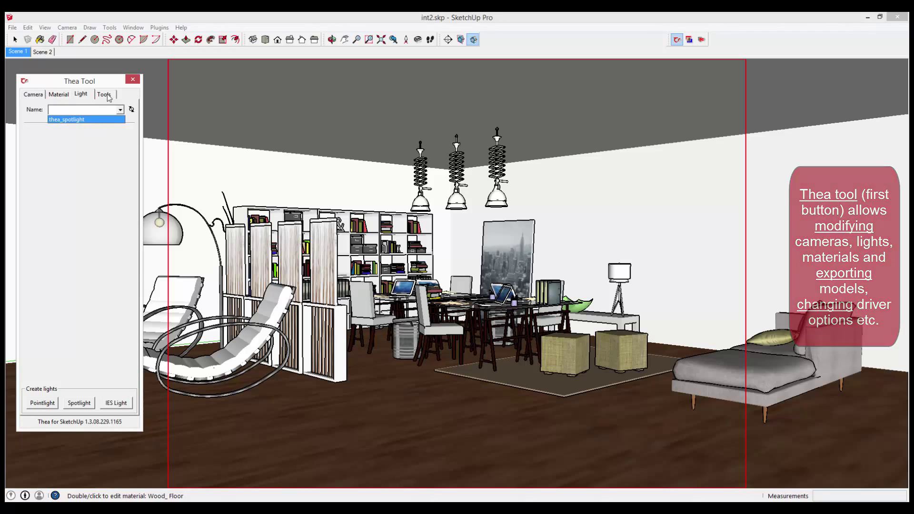
click(108, 96)
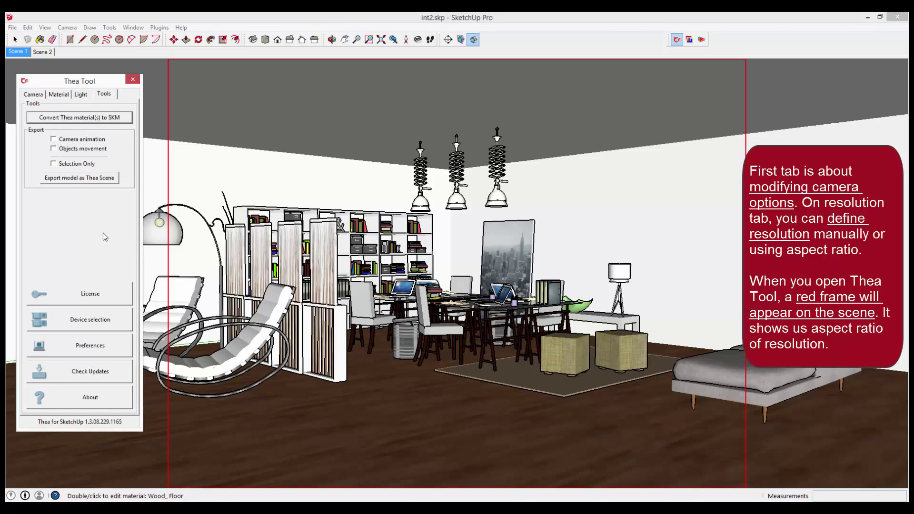
- Set the camera aspect ratio to 16:9 (1000 × 563) and start an interactive Thea render
click(34, 97)
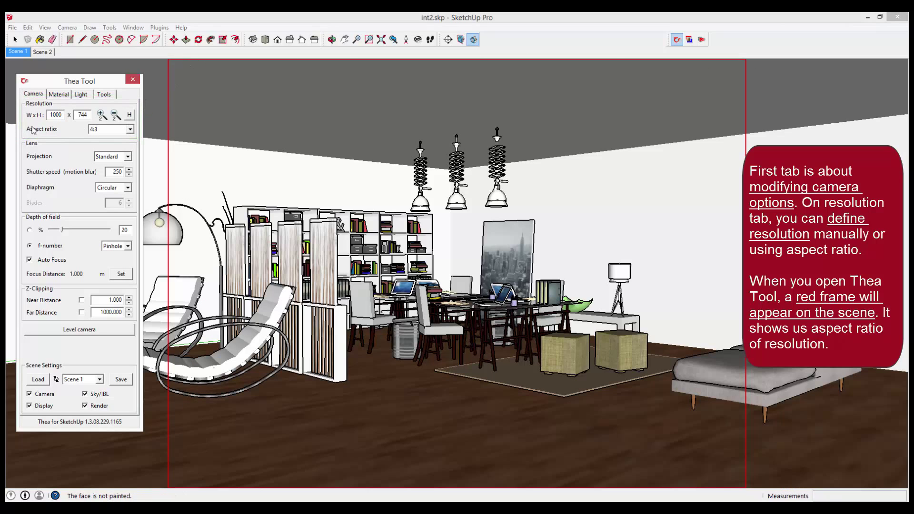
click(108, 129)
click(107, 153)
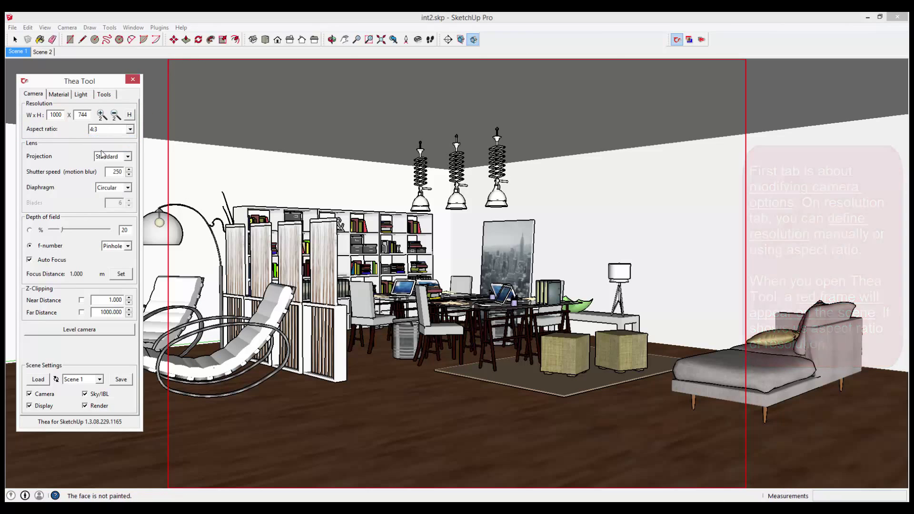
click(109, 129)
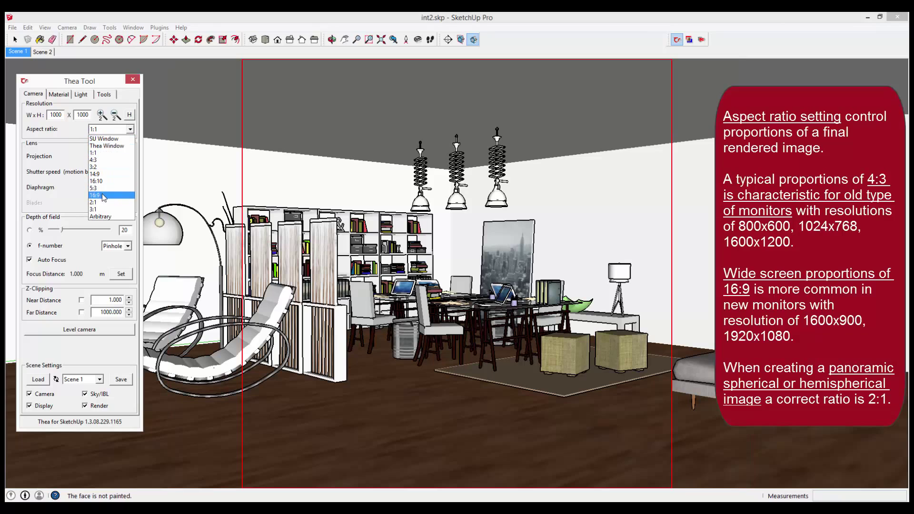
click(104, 197)
click(701, 40)
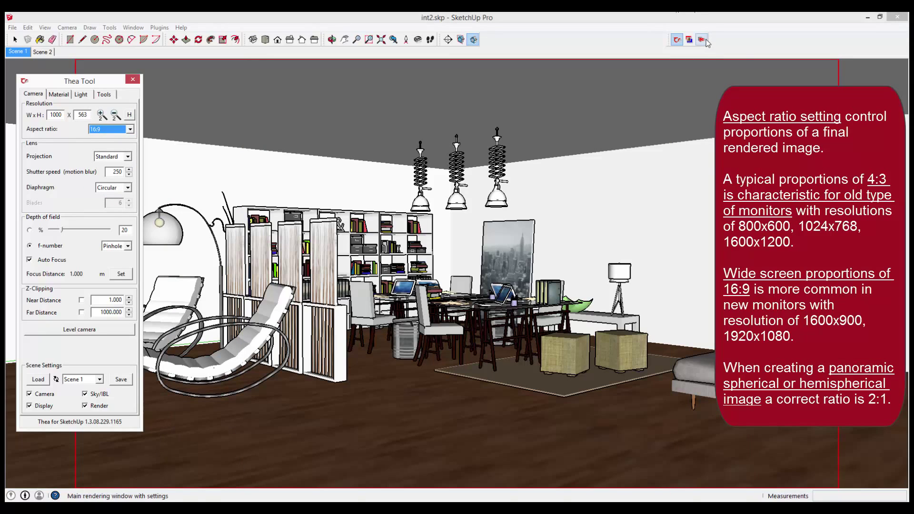
click(431, 377)
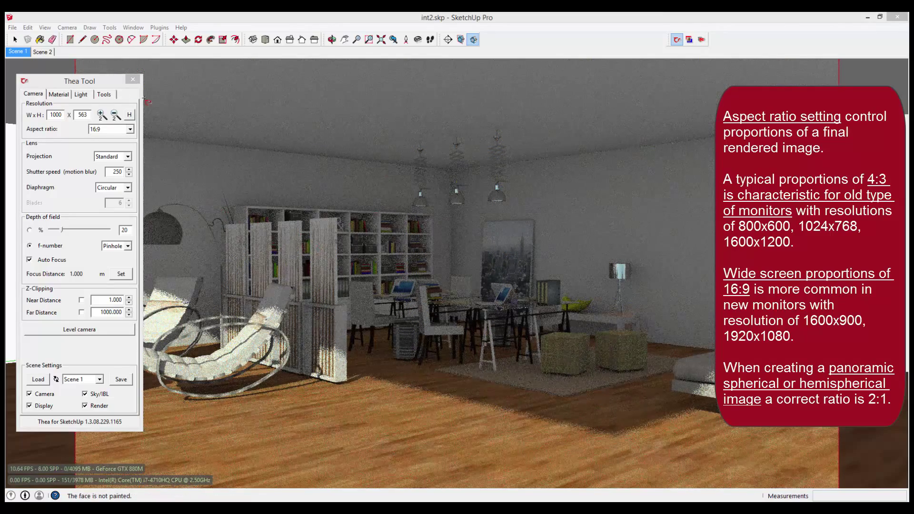
- Try 1:1, 4:3 and 2:1 aspect ratios, then settle on Thea Window at 1000 × 750
click(106, 129)
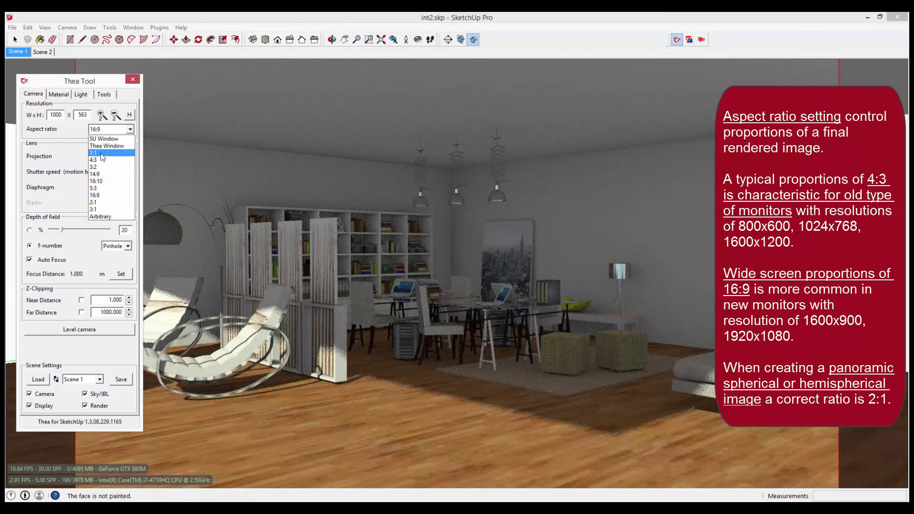
click(101, 153)
click(109, 129)
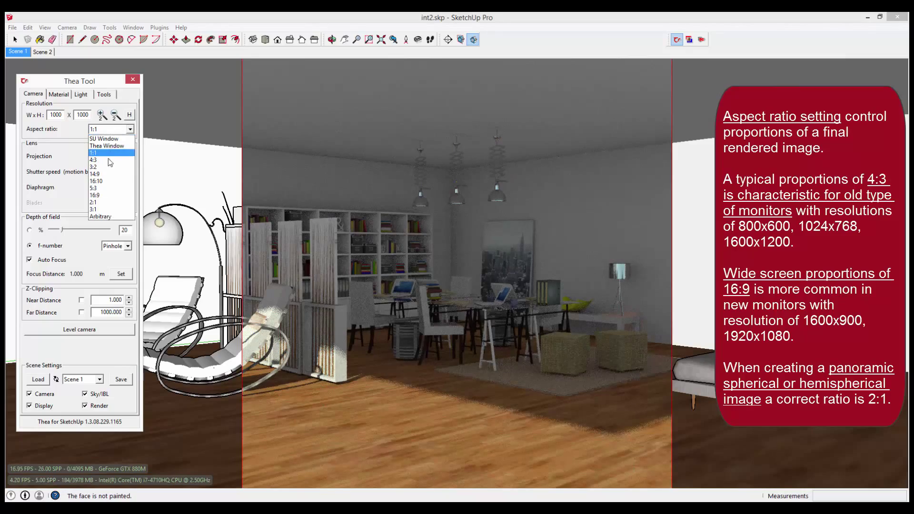
click(110, 161)
click(110, 129)
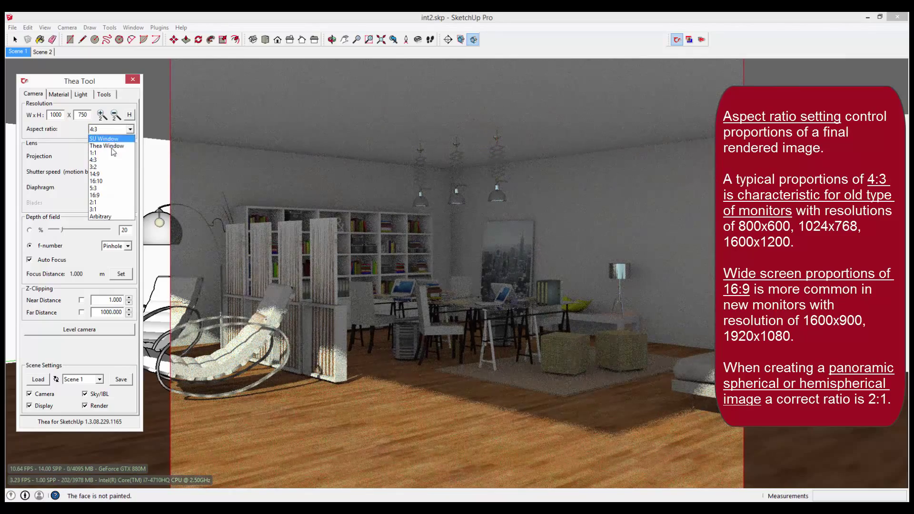
click(101, 160)
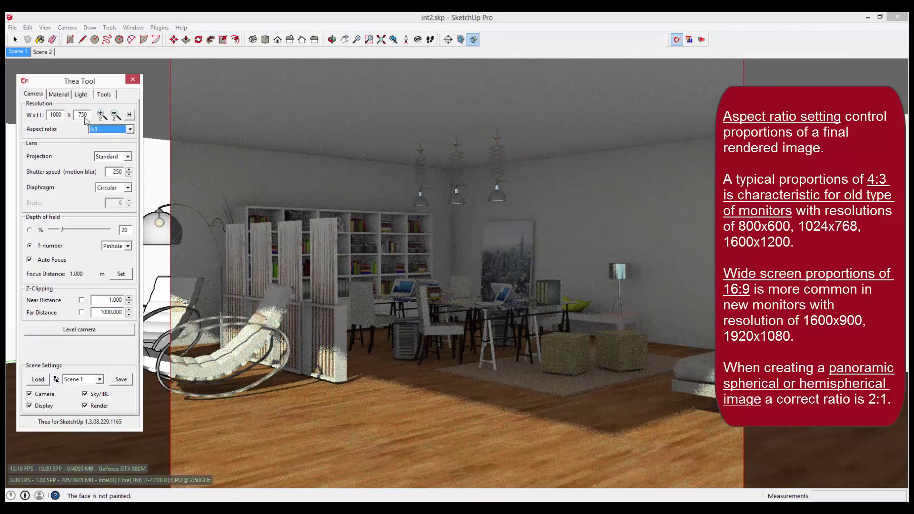
click(117, 128)
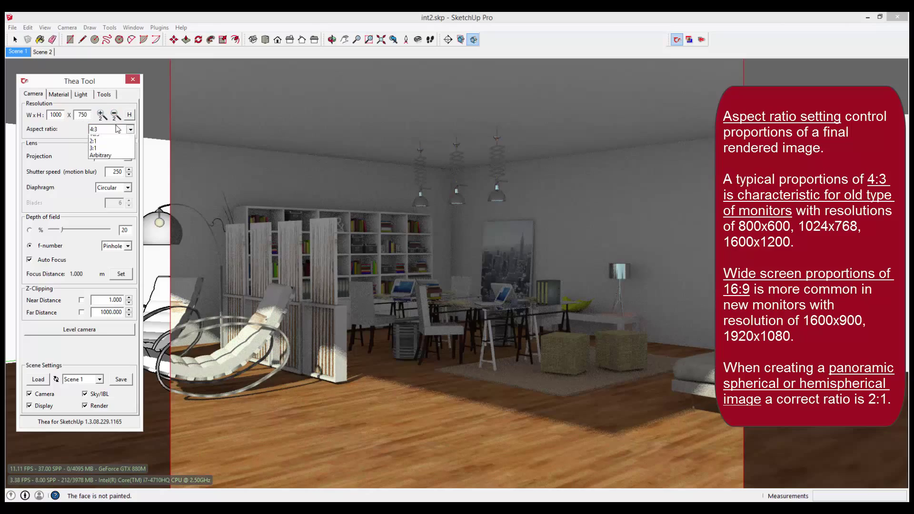
click(99, 206)
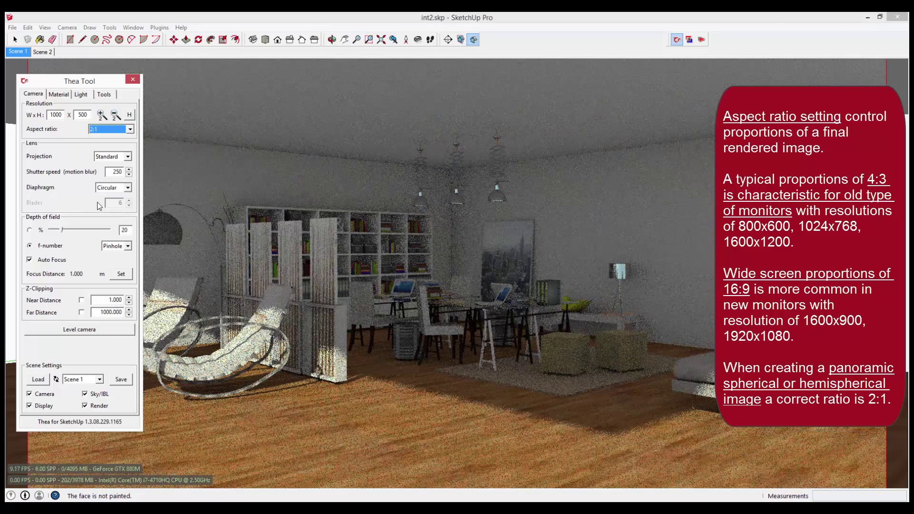
click(129, 128)
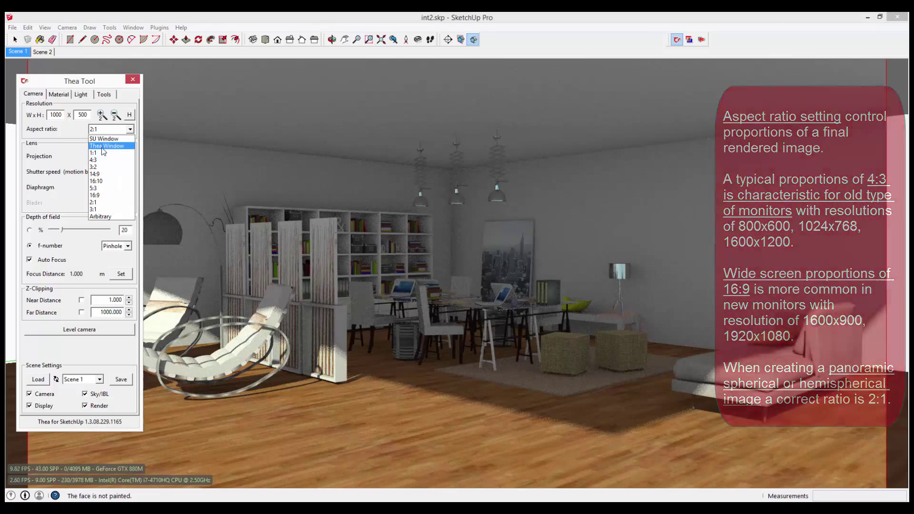
click(102, 147)
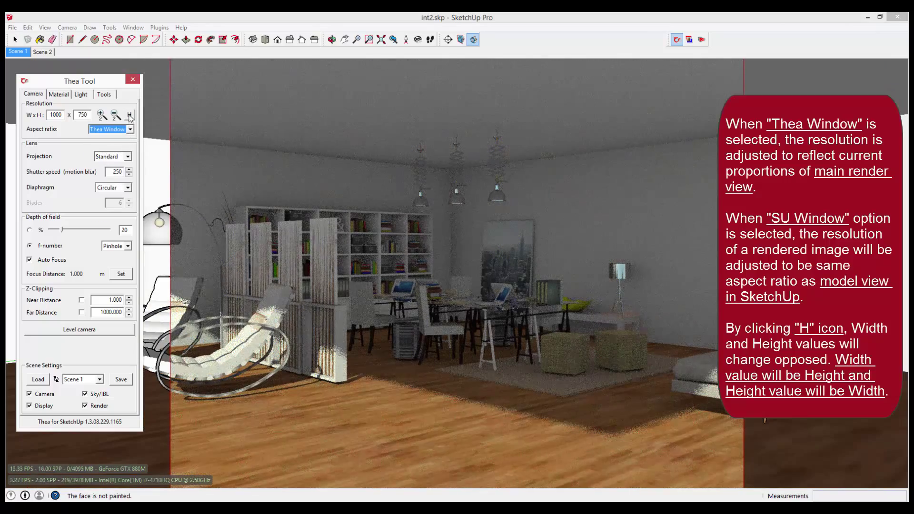
- Set a 16:10 aspect ratio and flip between 625 × 1000 portrait and 1000 × 625 landscape
click(130, 116)
click(129, 116)
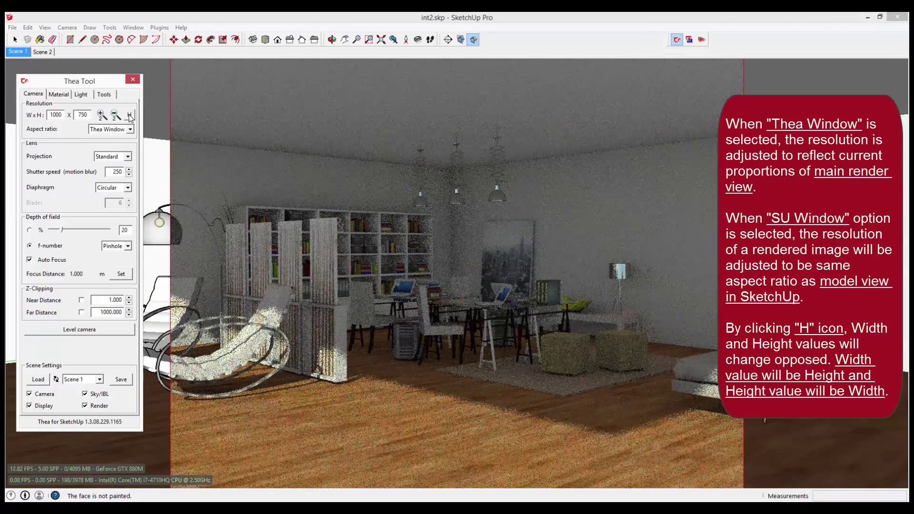
click(129, 116)
click(129, 116)
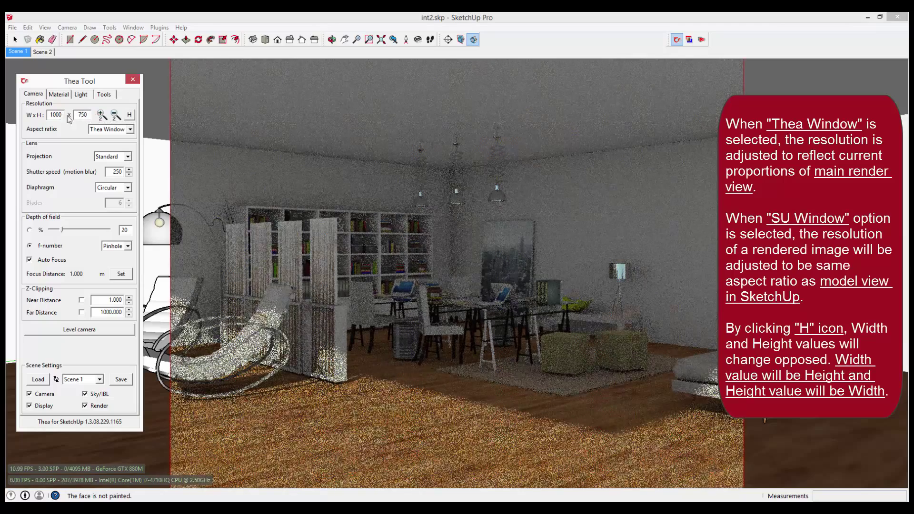
click(130, 129)
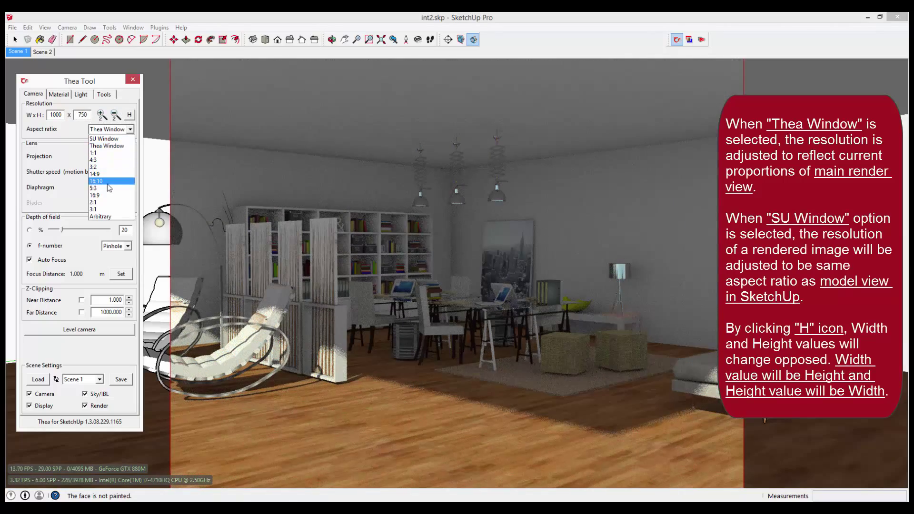
click(107, 182)
click(130, 115)
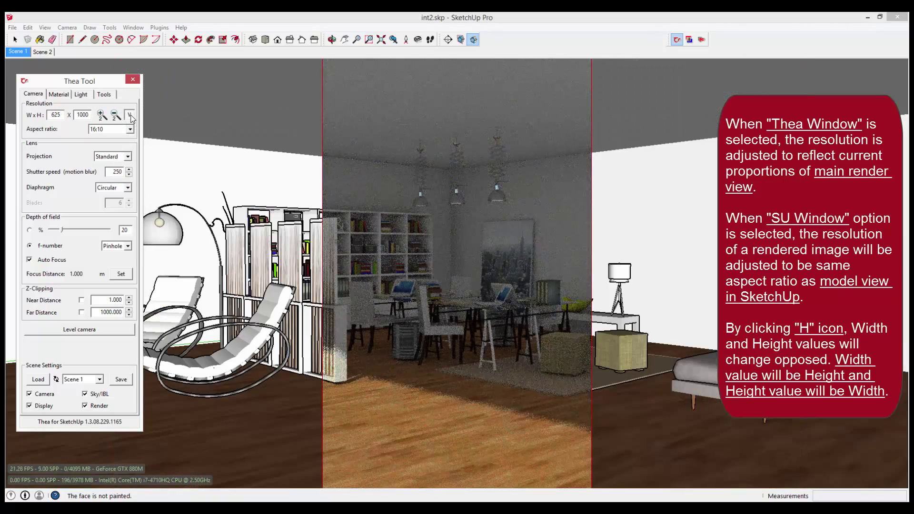
click(129, 116)
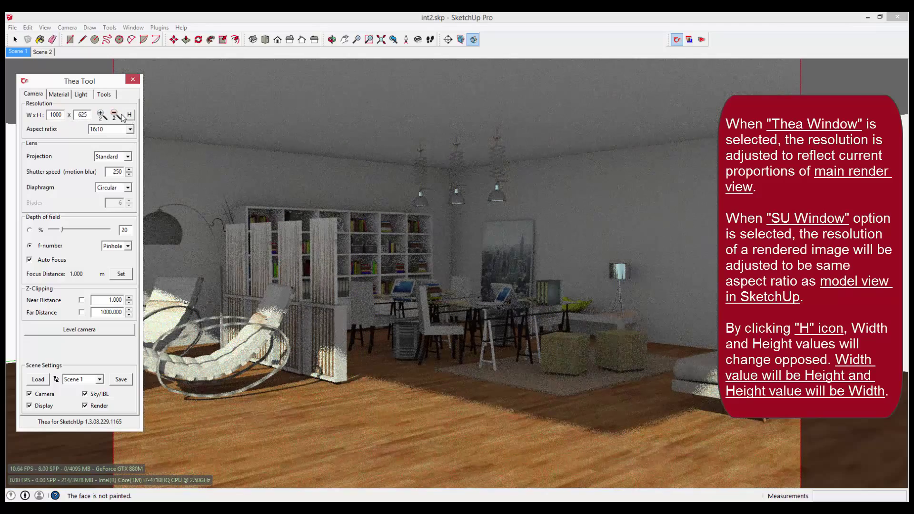
- Try SU Window and 16:10 portrait aspect ratios, ending on Arbitrary
click(119, 129)
click(113, 139)
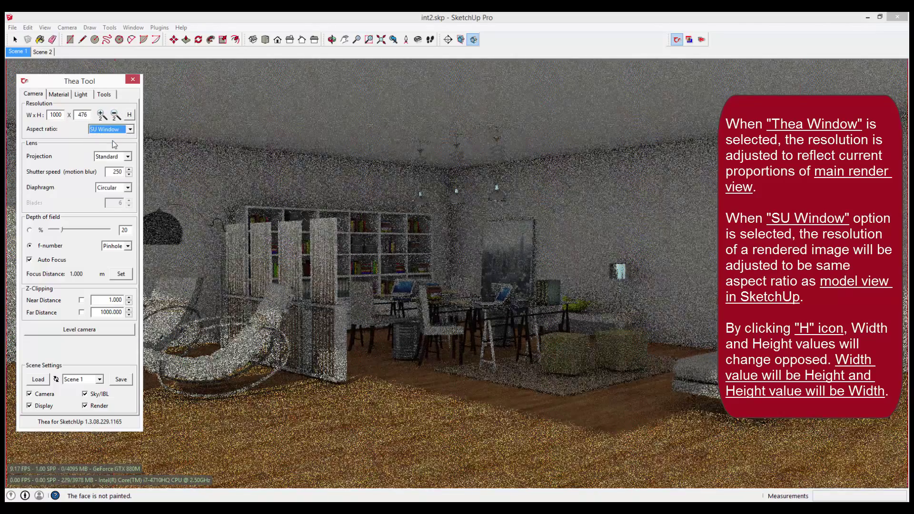
click(124, 132)
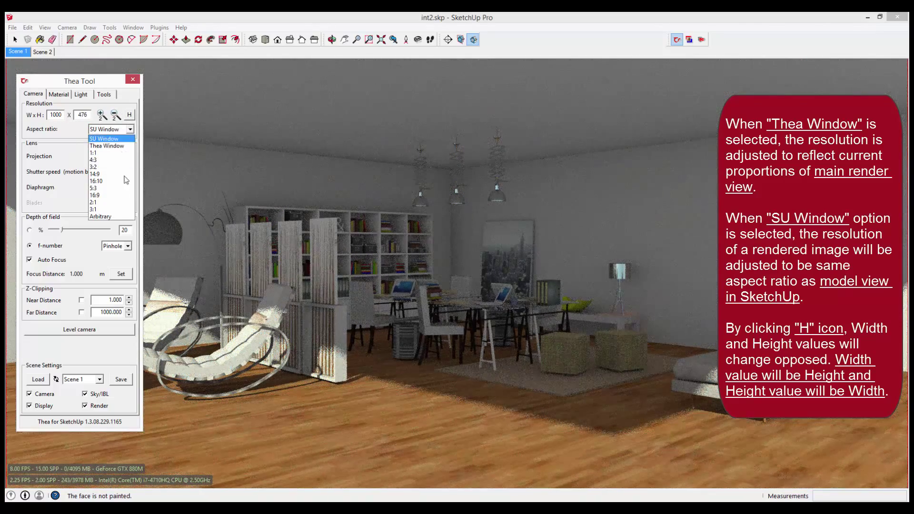
click(130, 139)
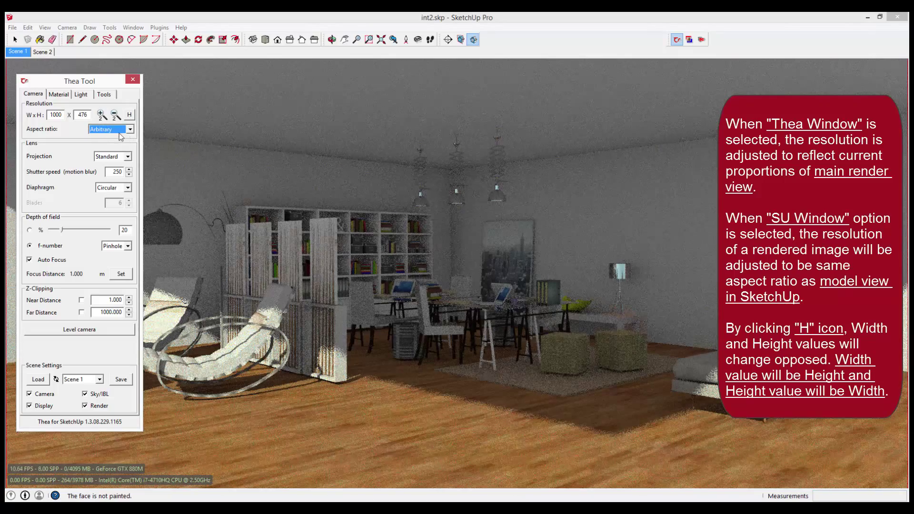
click(112, 135)
click(115, 160)
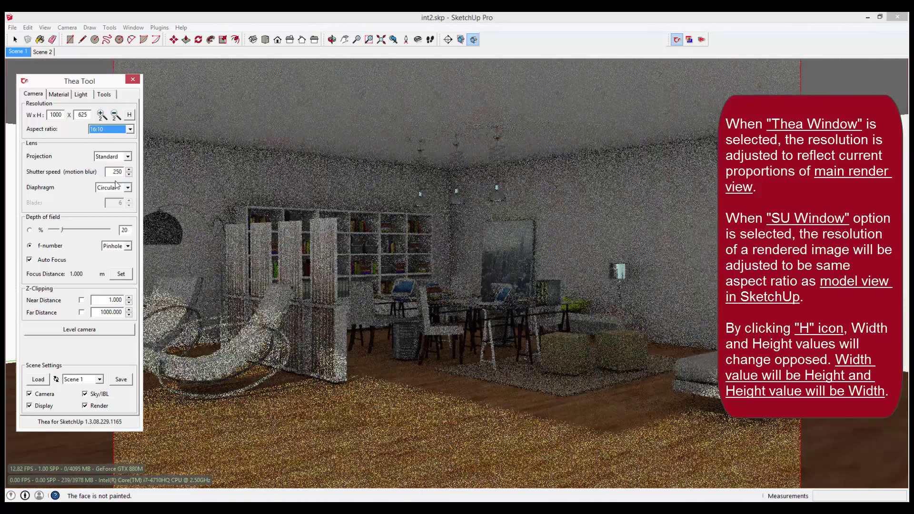
click(129, 114)
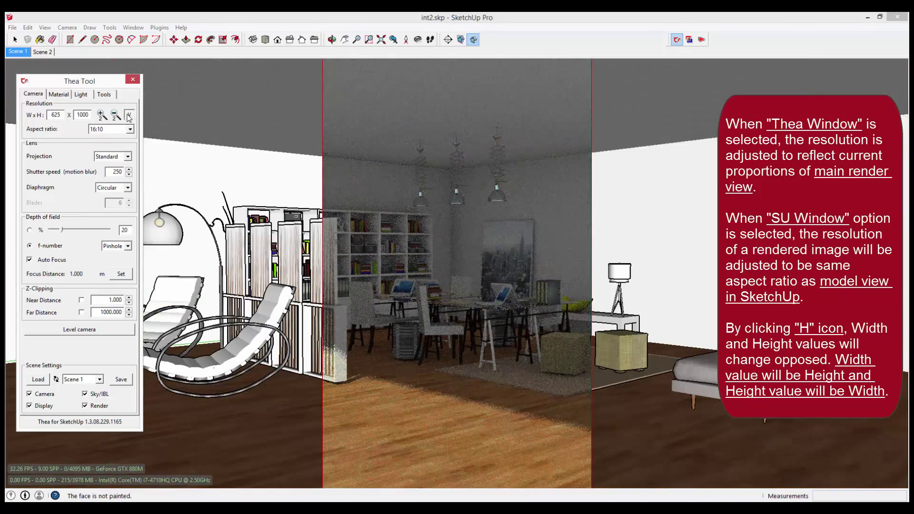
click(112, 129)
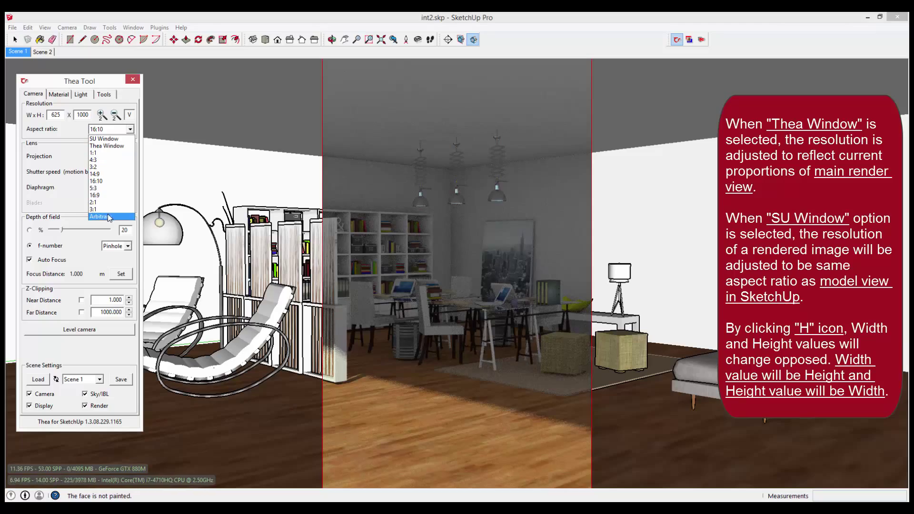
click(109, 215)
- Return the camera to landscape and enter an Arbitrary width of 1250
click(130, 115)
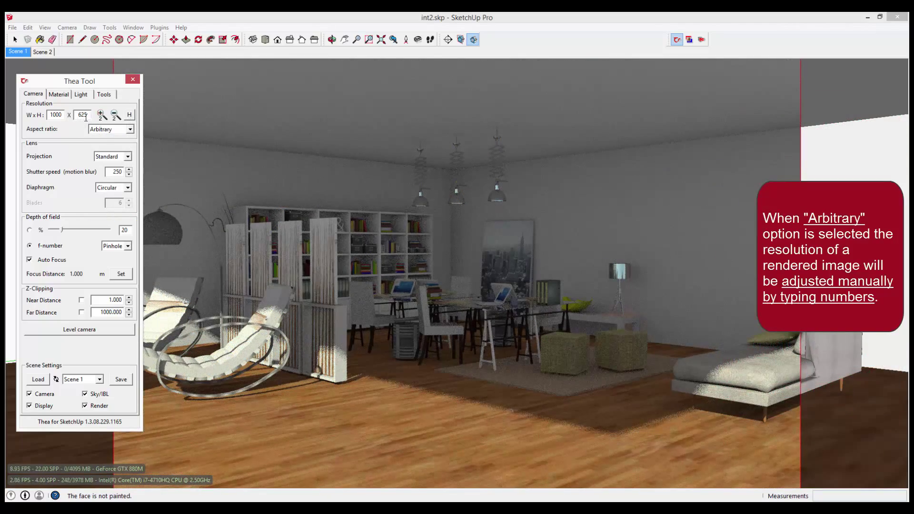
click(122, 132)
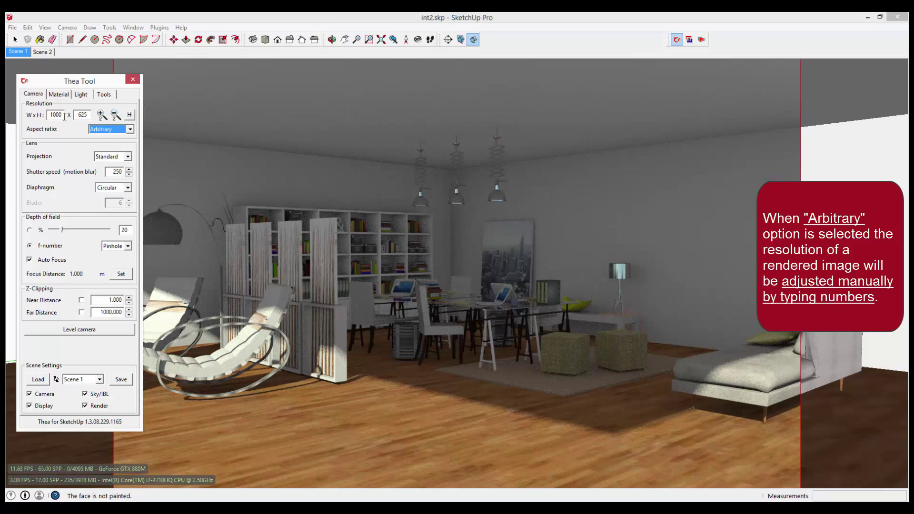
drag(64, 116, 32, 118)
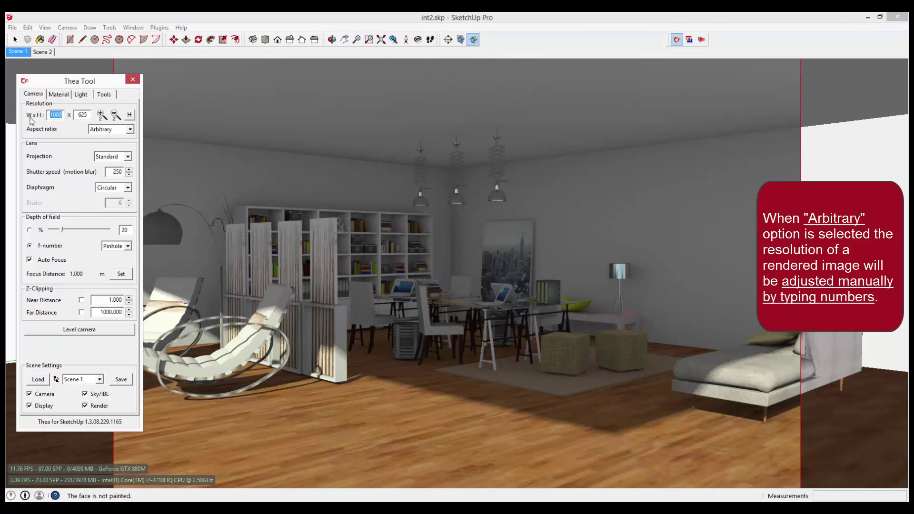
text(1250)
key(Return)
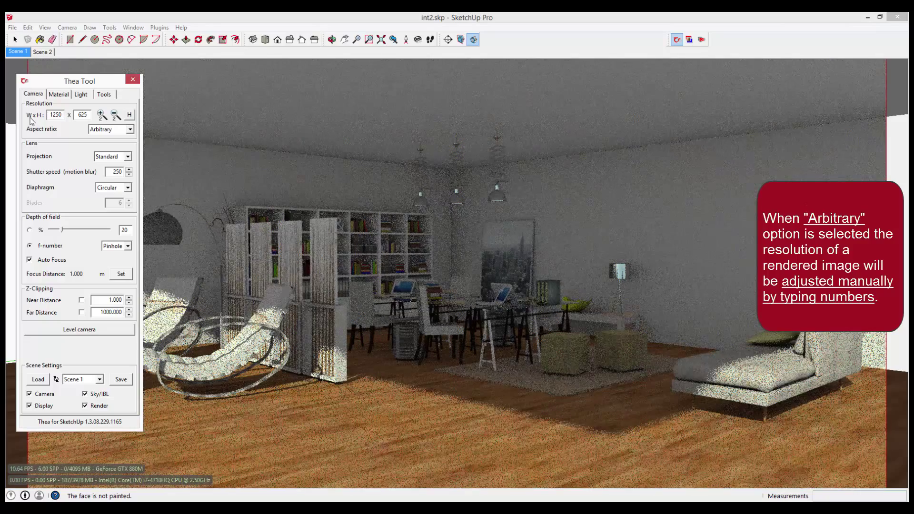
- Choose the 4:3 aspect ratio and set the width to 1000 for a 1000 × 750 frame
click(120, 131)
click(111, 162)
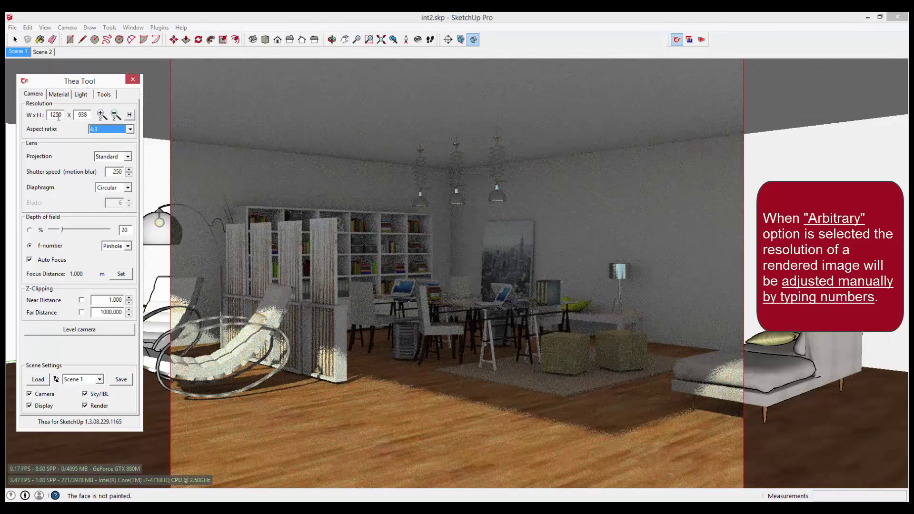
double_click(56, 115)
text(100)
key(Return)
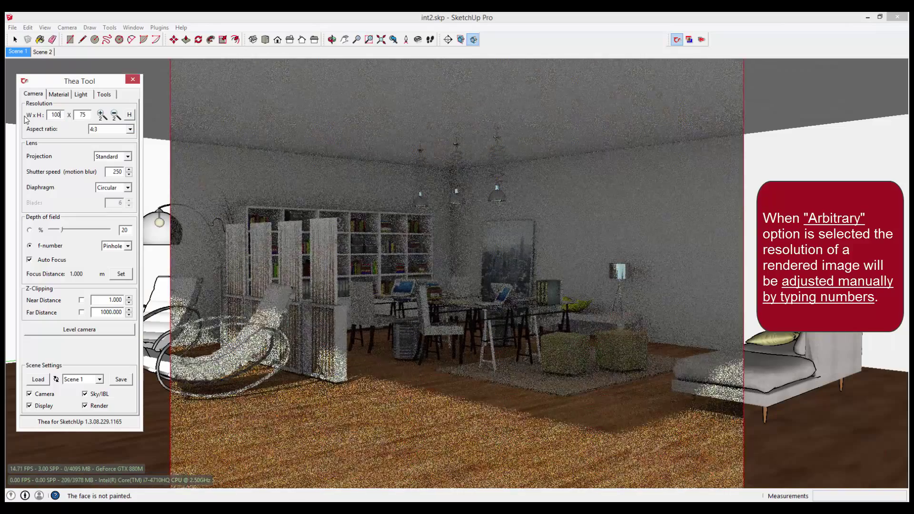
text(0)
key(Return)
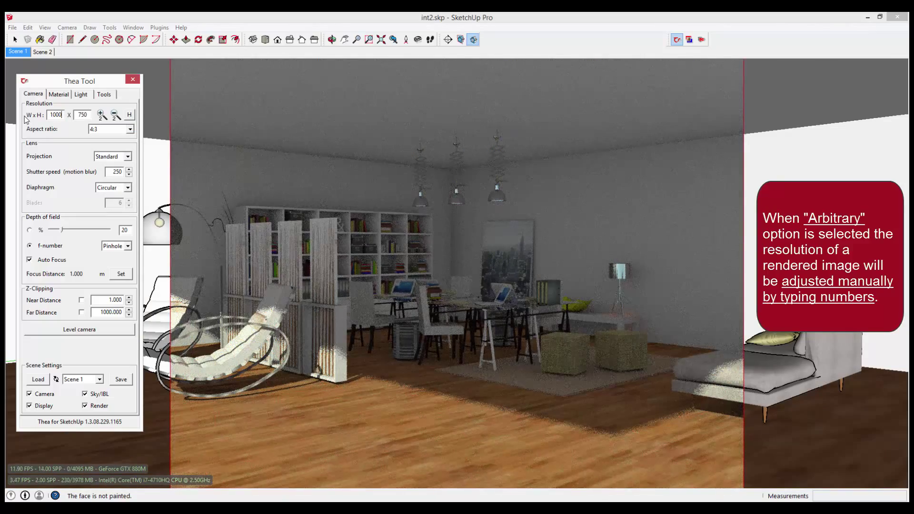
click(107, 130)
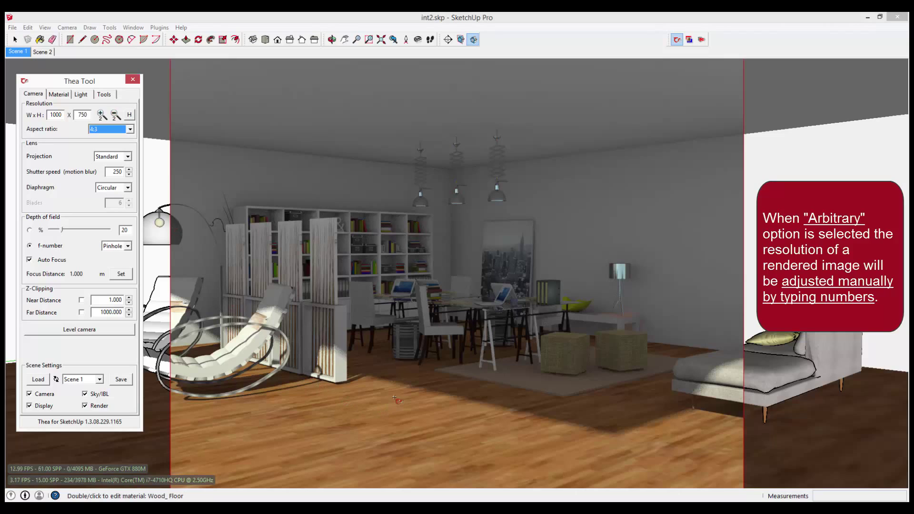
- Double the resolution twice, halve it back to 1000 × 750, and stop the interactive preview
click(696, 41)
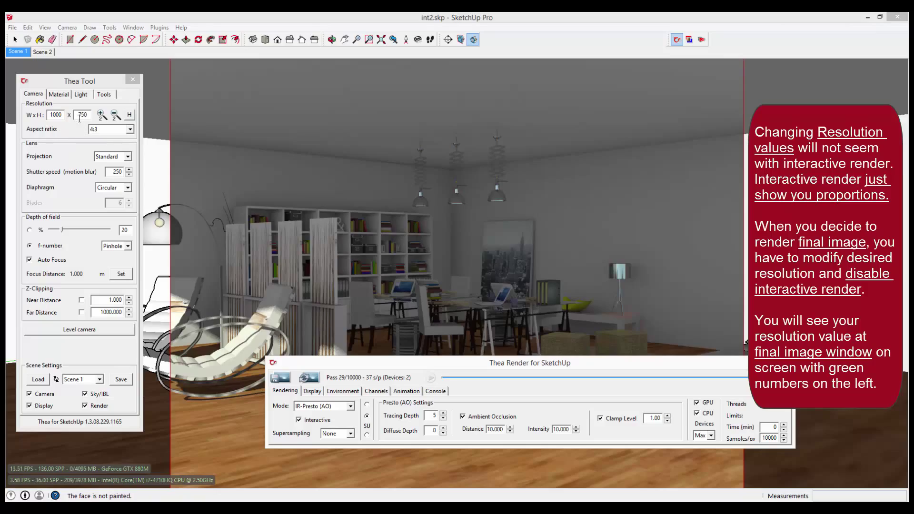
click(100, 114)
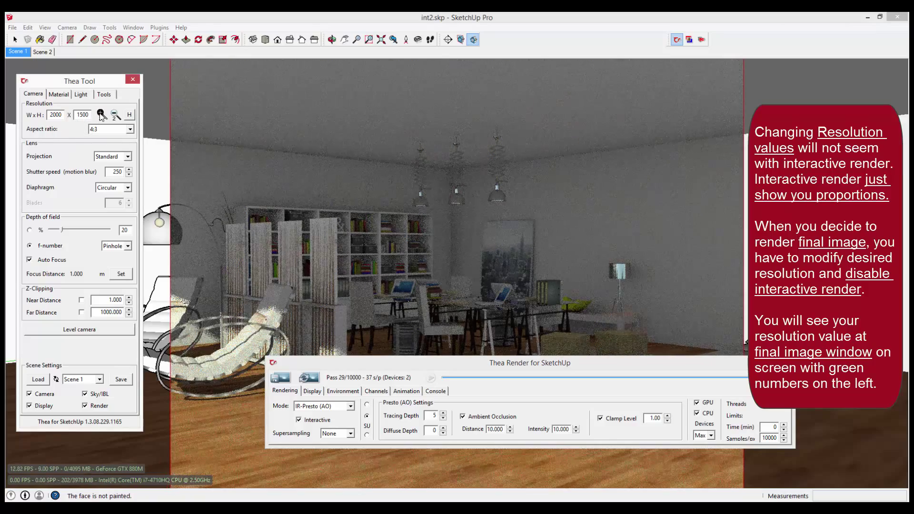
click(100, 114)
click(116, 116)
click(115, 116)
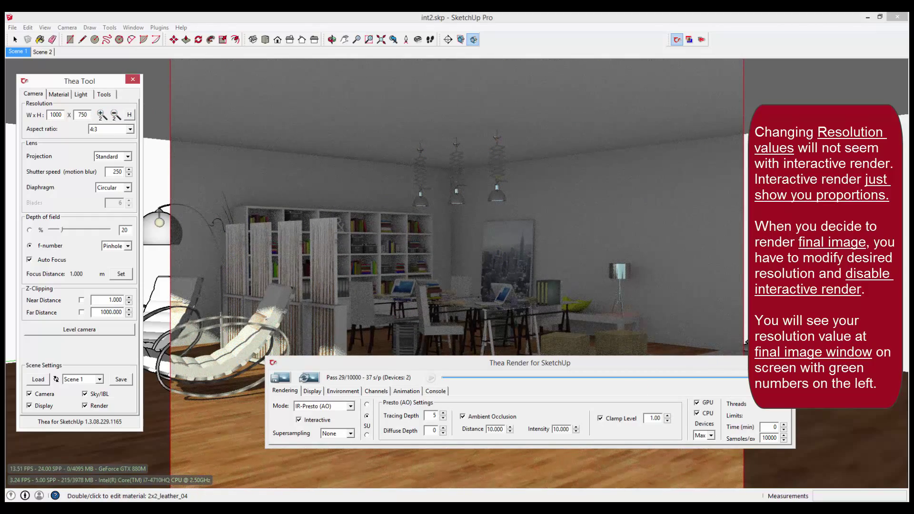
click(309, 378)
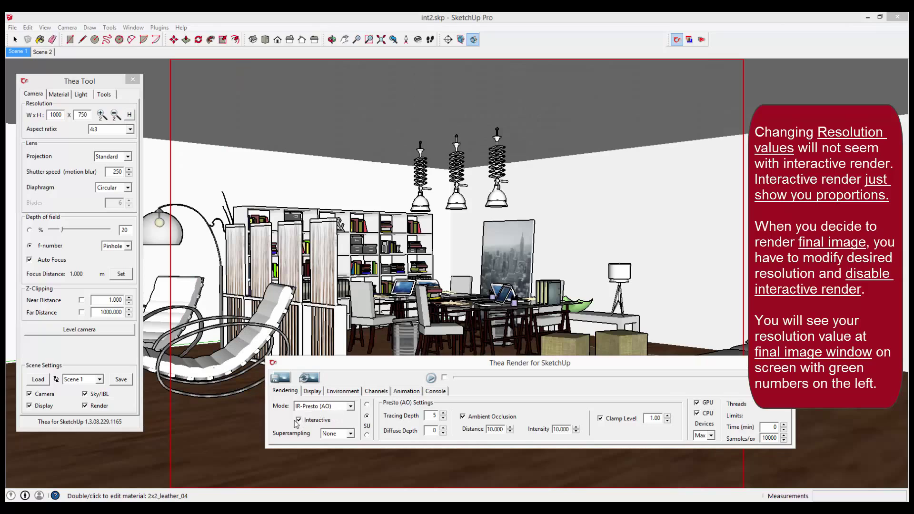
- Turn off interactive mode, start a final 1000 × 750 render, then double resolution to 2000 × 1500
click(298, 420)
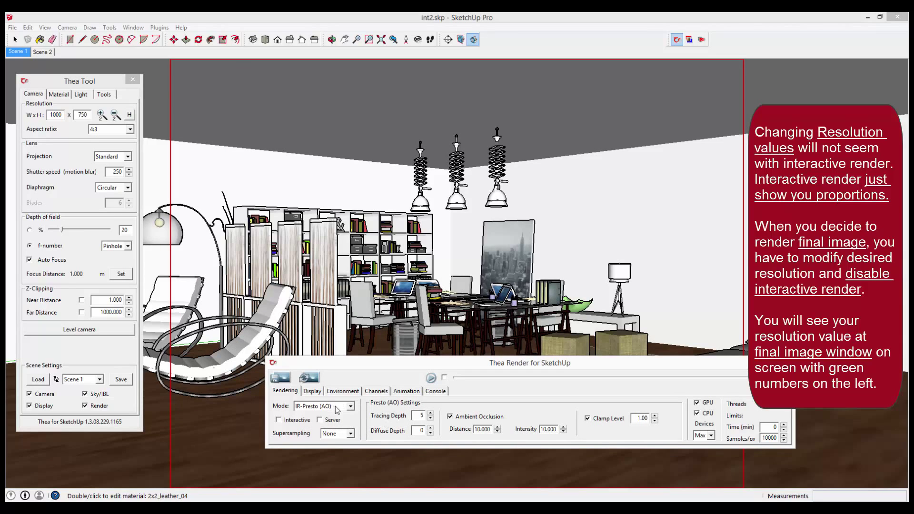
click(430, 377)
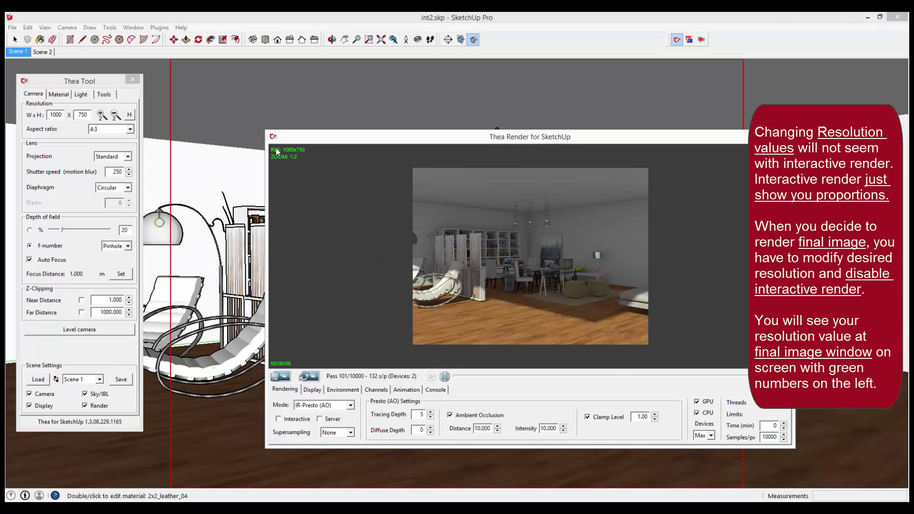
click(101, 114)
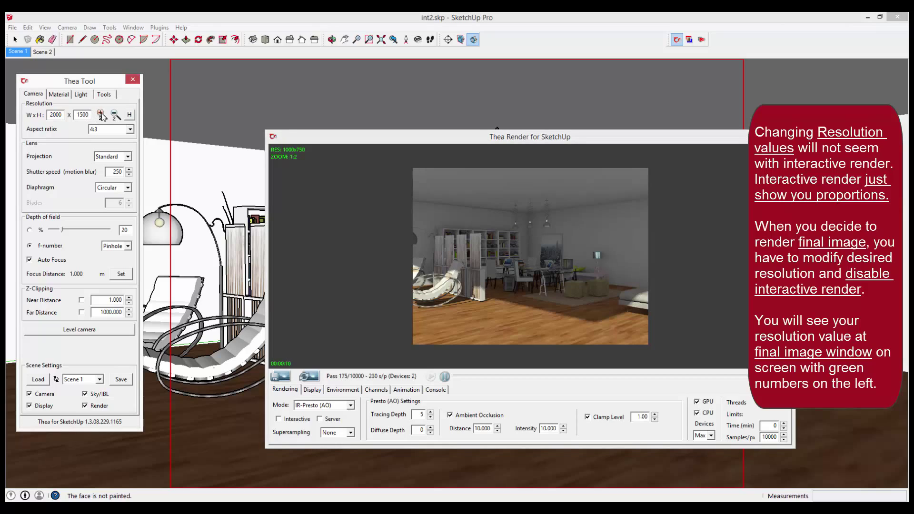
- Re-render the final image at 2000 × 1500, then halve the resolution back to 1000 × 750
click(444, 376)
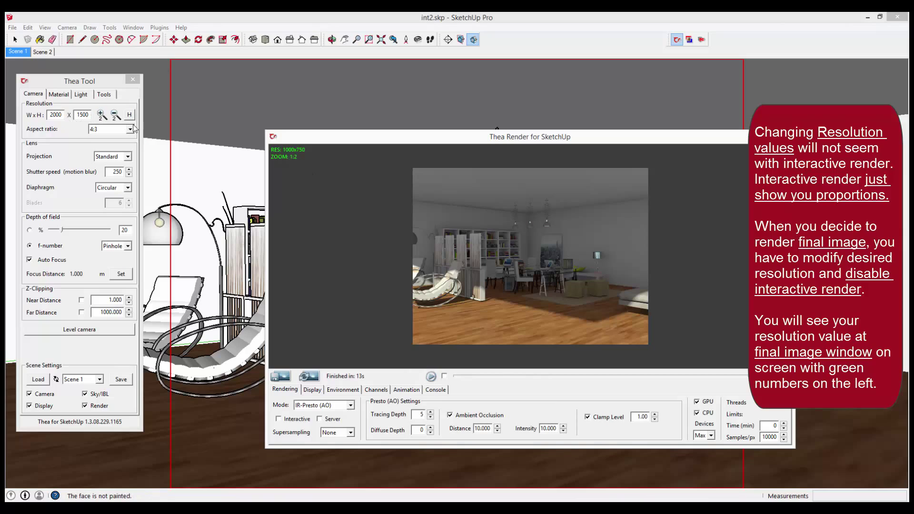
click(431, 376)
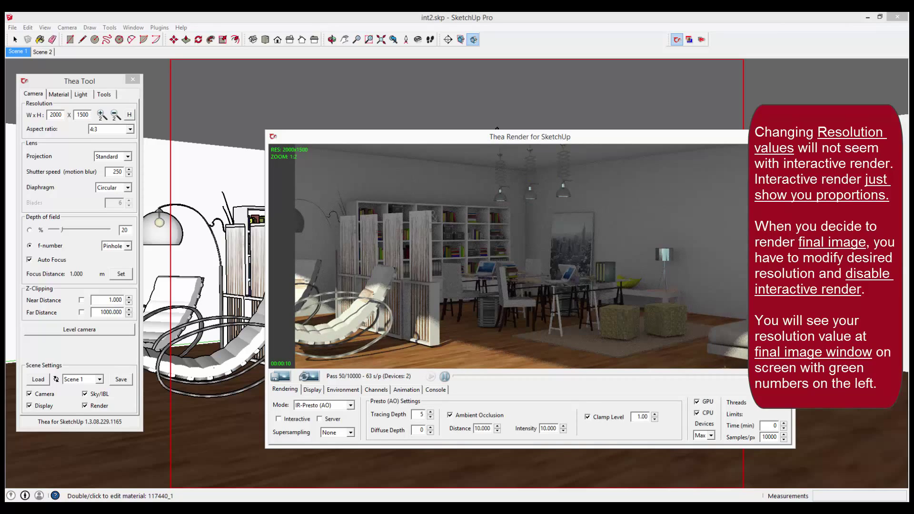
click(114, 115)
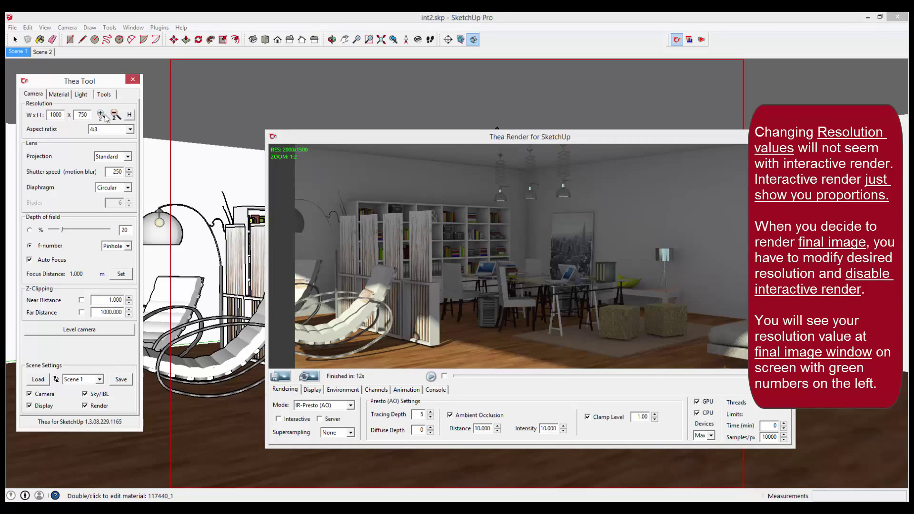
- Flip the camera to a 750 × 1000 portrait frame and start the final render at that size
click(129, 114)
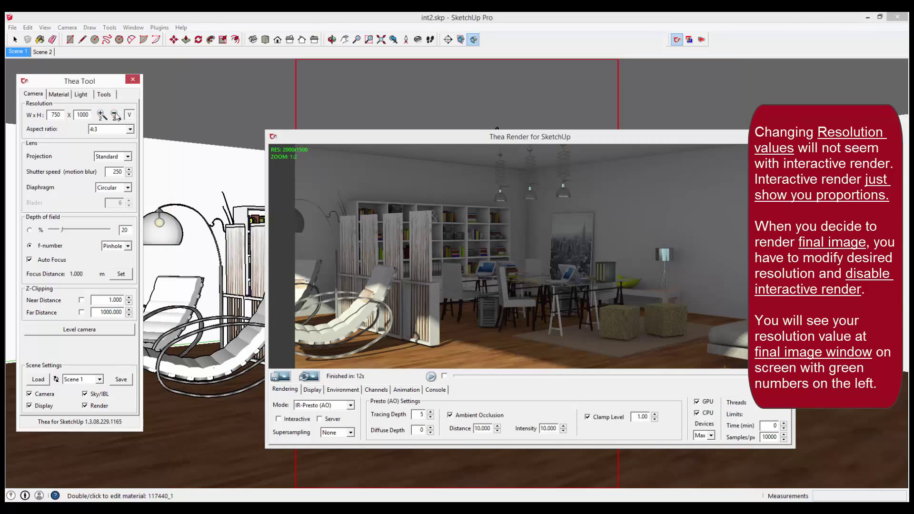
click(431, 376)
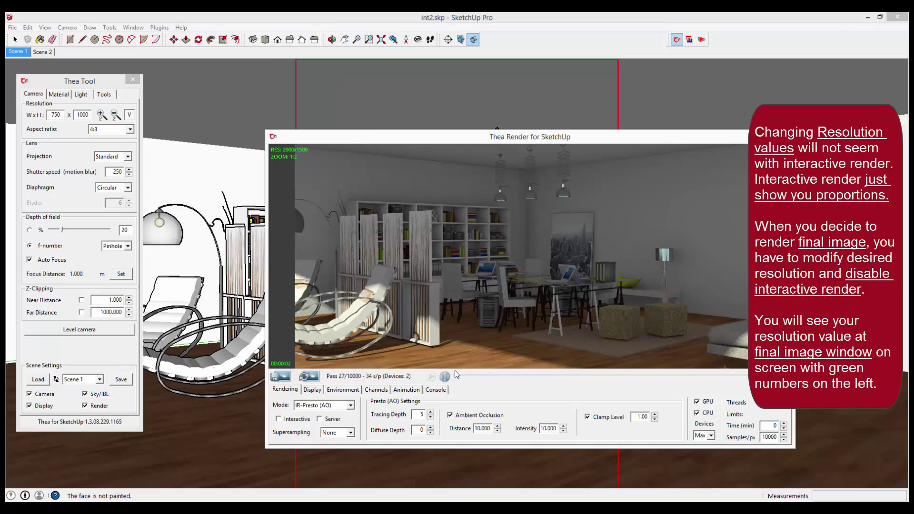
drag(524, 261, 524, 249)
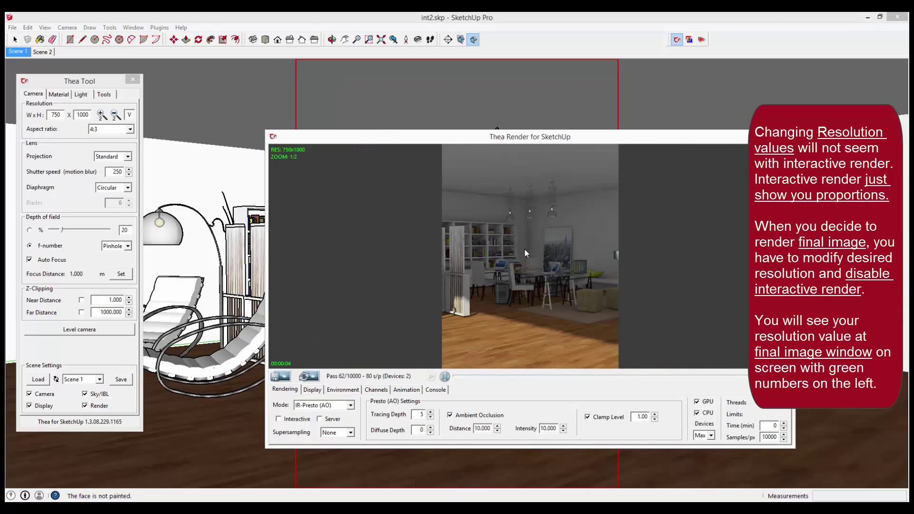